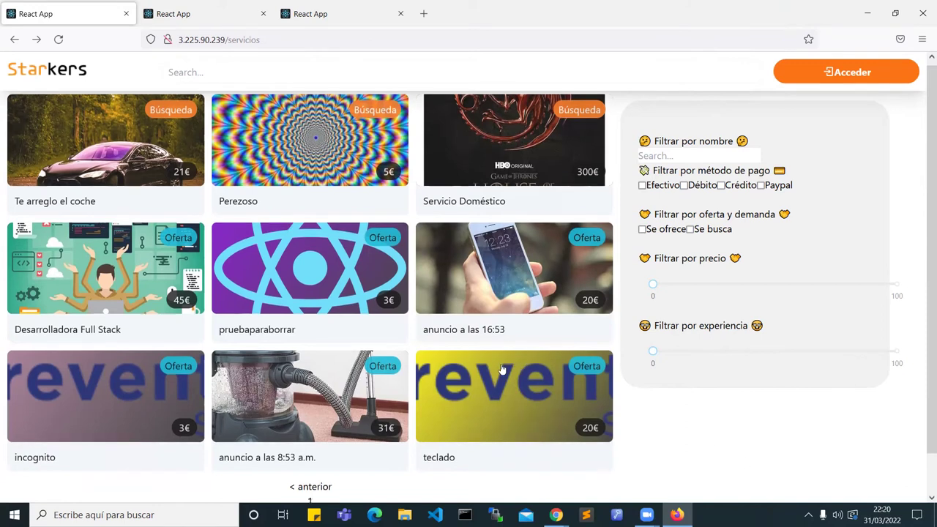
scroll(341, 456, "down", 2)
left_click(317, 488)
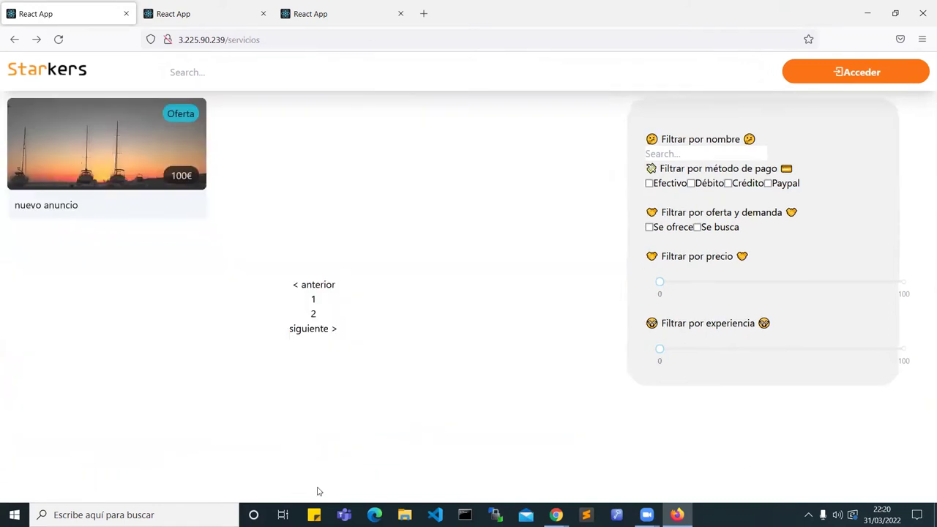
left_click(308, 284)
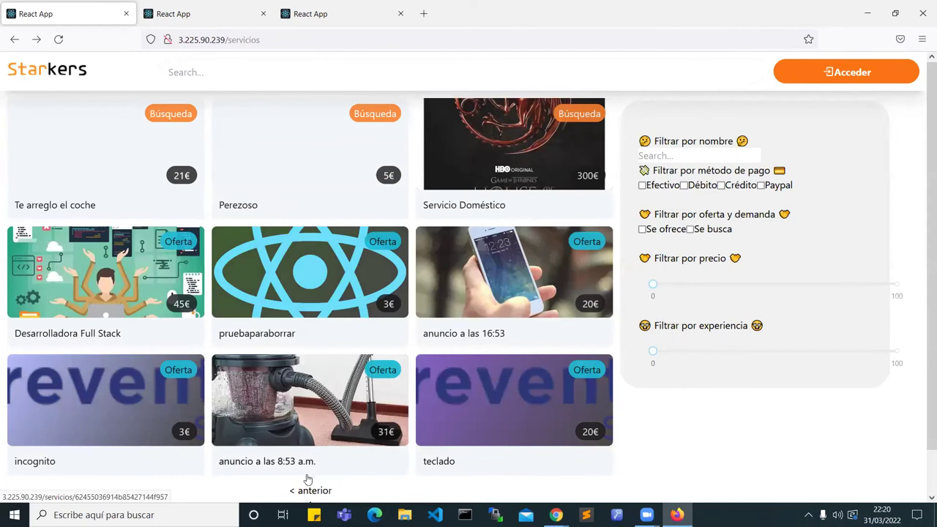
scroll(307, 486, "down", 2)
left_click(313, 488)
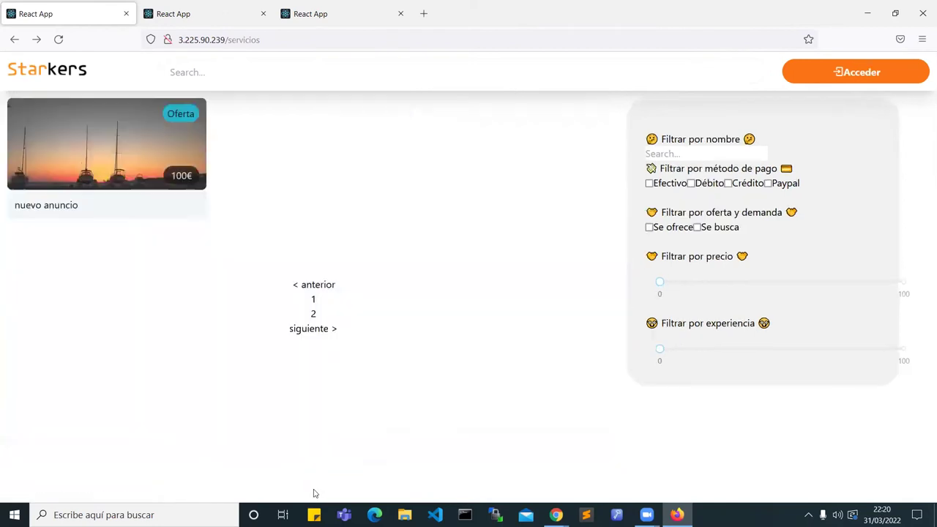
left_click(329, 286)
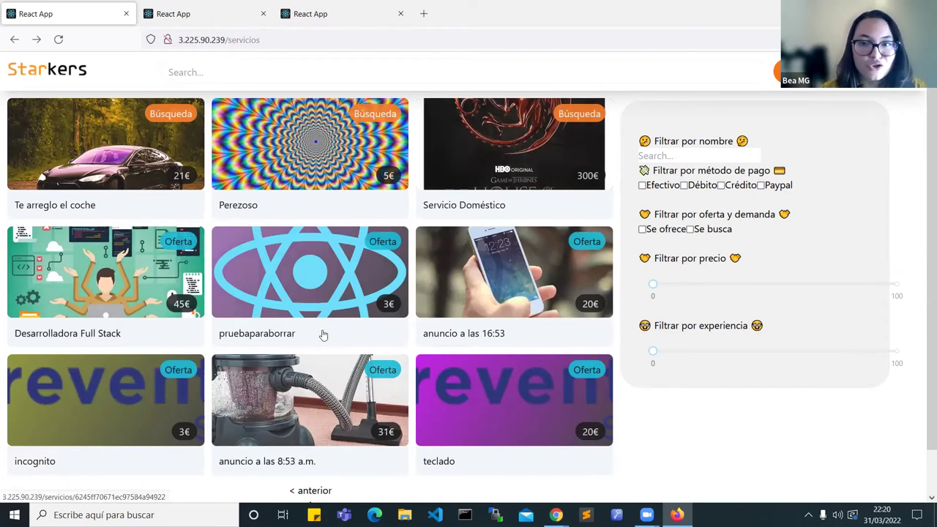
Step: Search all ads for 'anu' after trying 'coc' and 'coch'
left_click(668, 156)
type("coc")
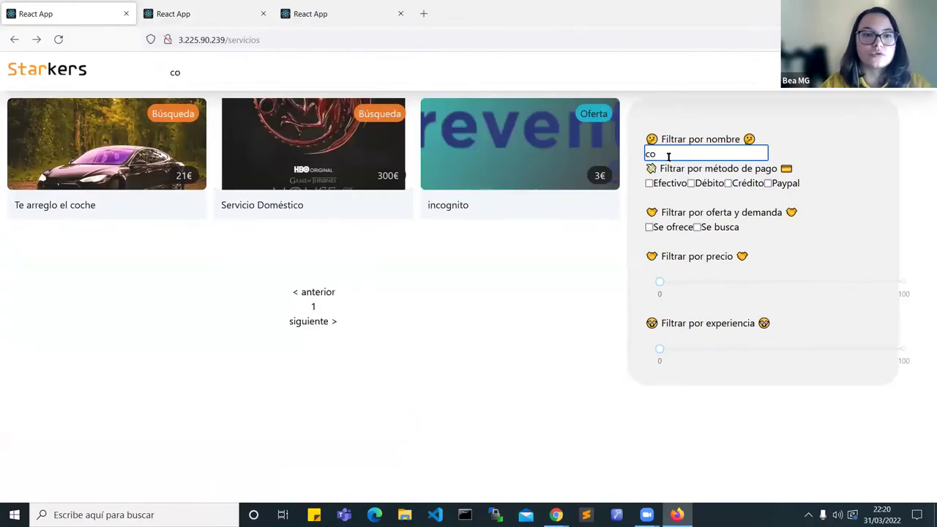
key("BackSpace")
key("BackSpace")
key("BackSpace")
left_click(224, 77)
type("coch")
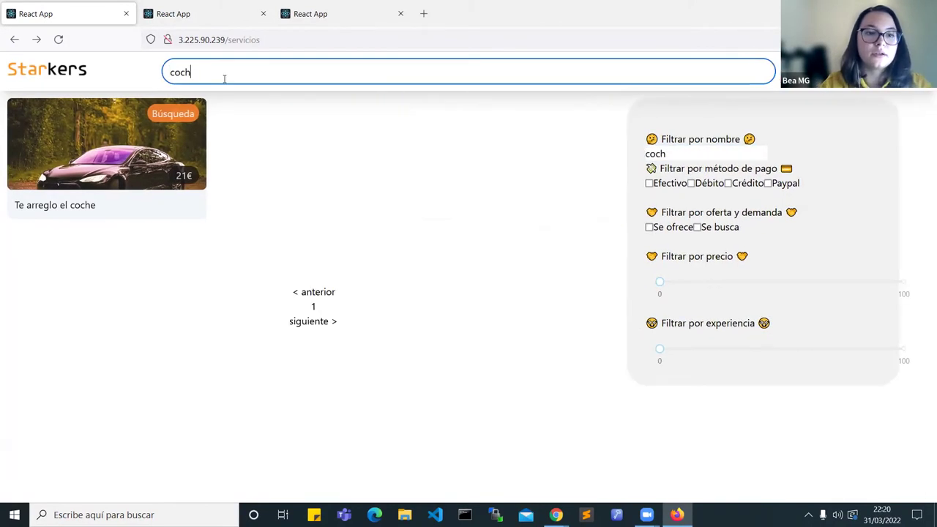
key("BackSpace")
key("BackSpace")
key("BackSpace")
key("BackSpace")
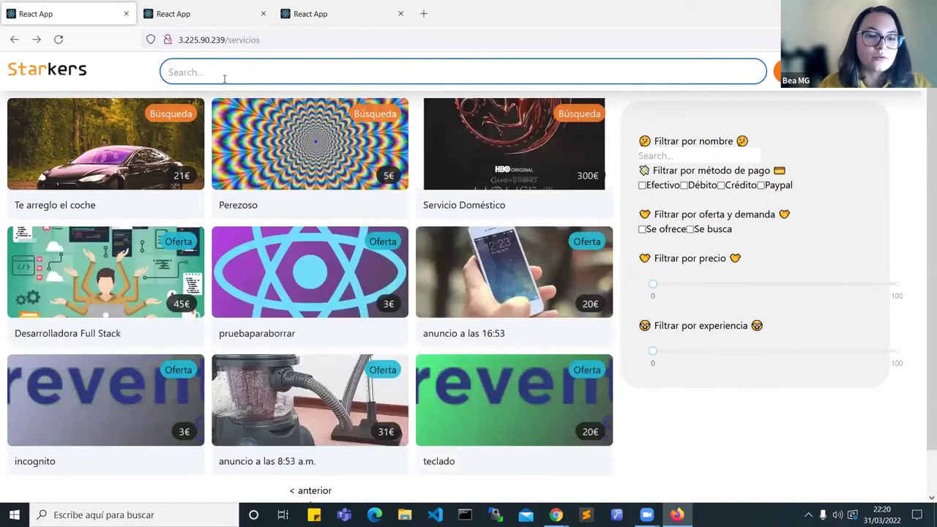
type("anu")
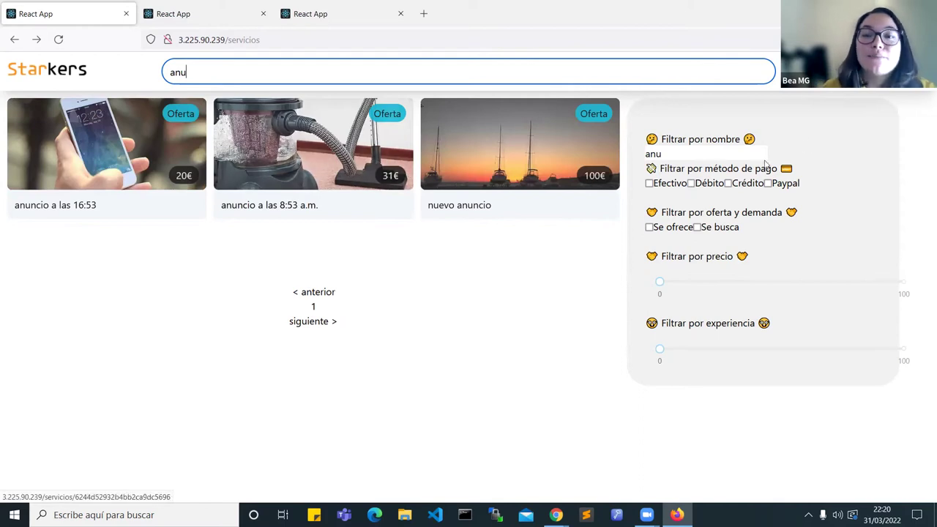
Step: Try the Débito, Efectivo and Crédito payment filters, clearing each again
left_click(690, 184)
left_click(690, 184)
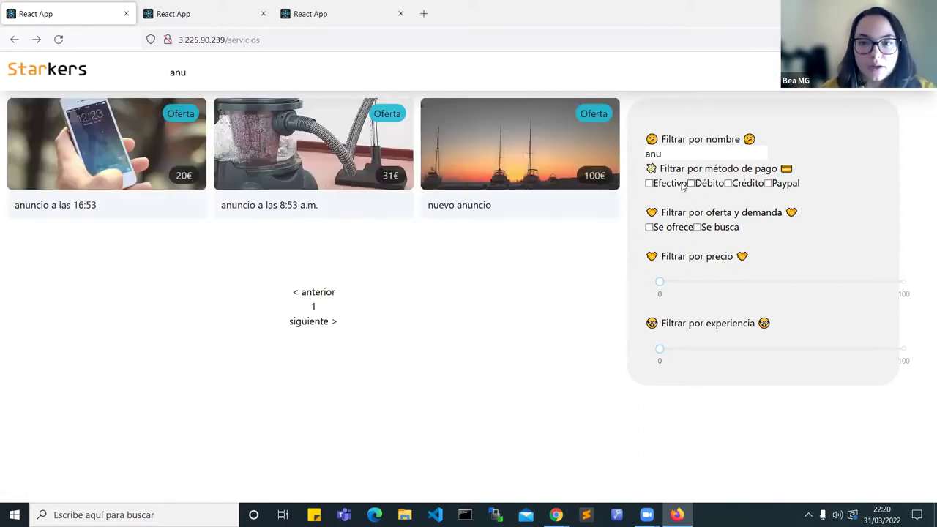
left_click(676, 184)
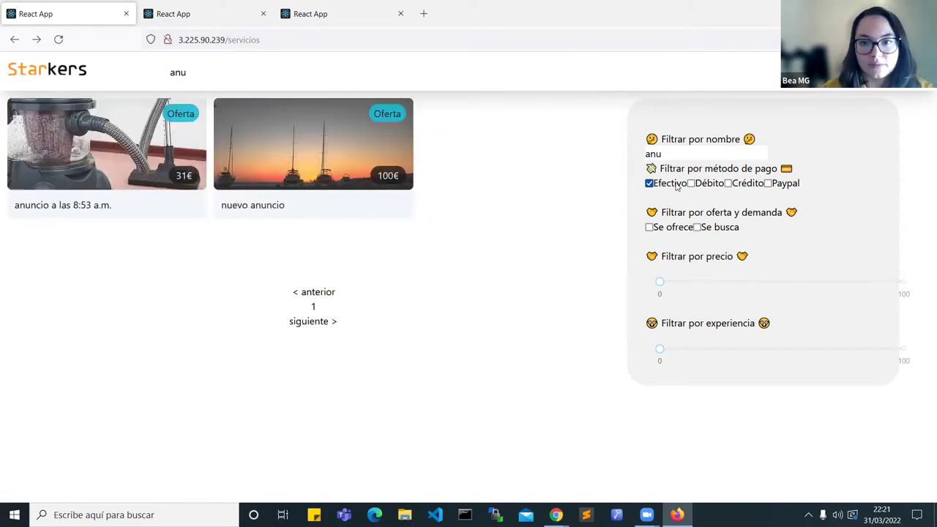
left_click(676, 184)
left_click(728, 184)
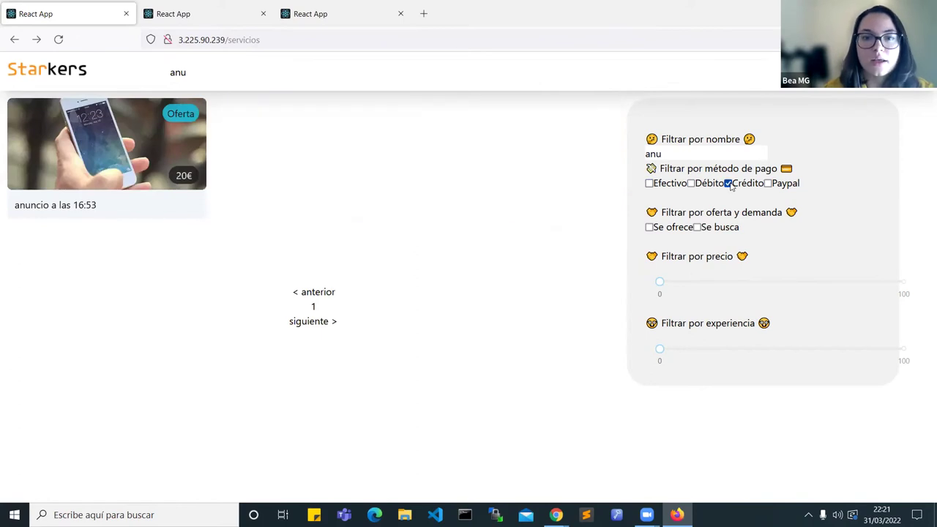
left_click(727, 184)
Step: Show only 'Se ofrece' ads and narrow the price range with the slider
left_click(670, 230)
left_click(710, 228)
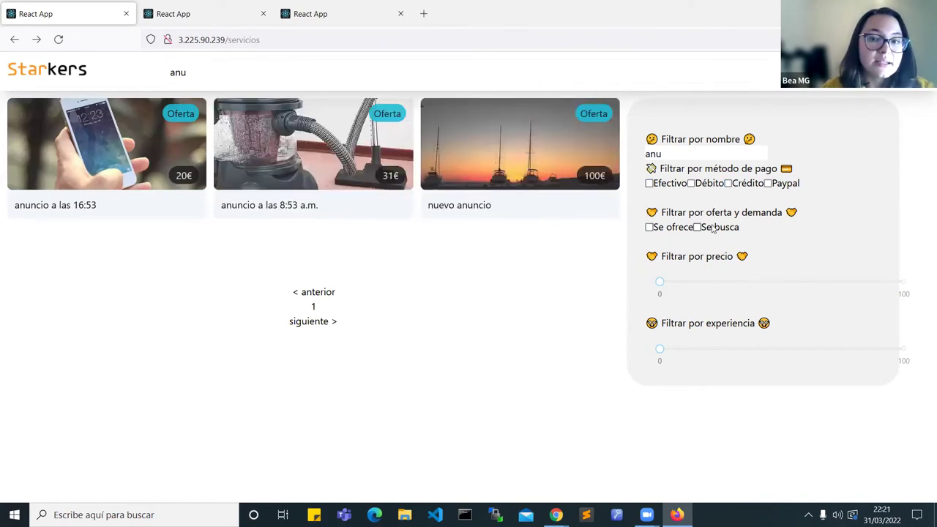
left_click(680, 229)
left_click_drag(670, 281, 749, 282)
mouse_move(660, 282)
left_mouse_down()
mouse_move(717, 282)
mouse_move(661, 282)
left_mouse_up()
Step: Open the 'anuncio a las 8:53 a.m.' ad and choose 'Accede para contactar'
left_click(308, 145)
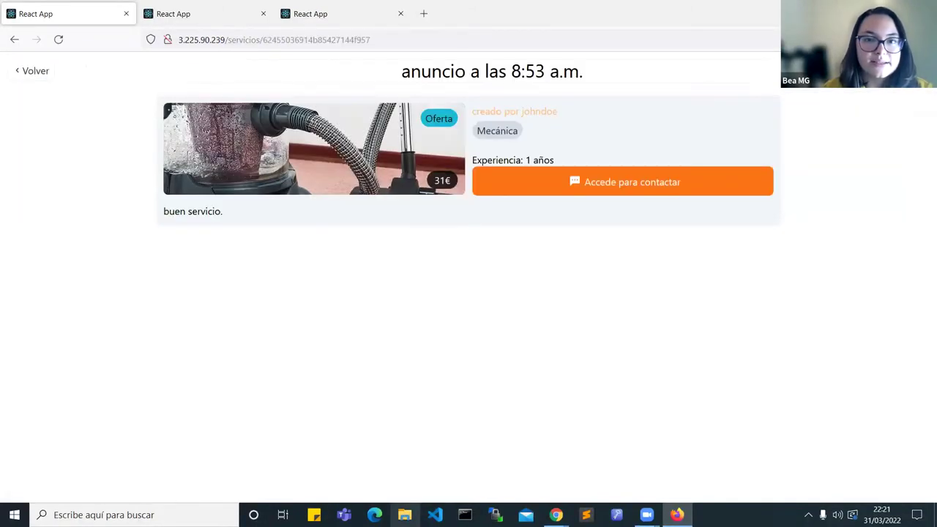
left_click_drag(370, 80, 602, 80)
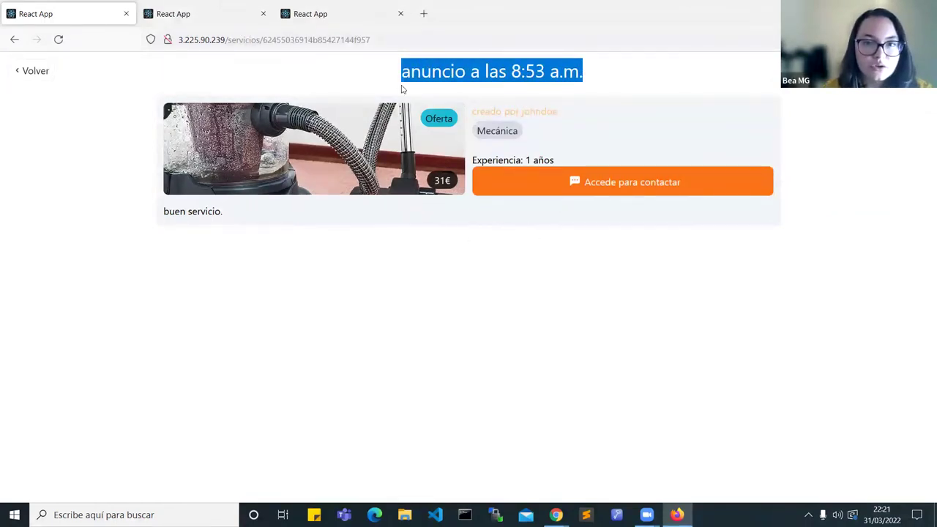
left_click(445, 129)
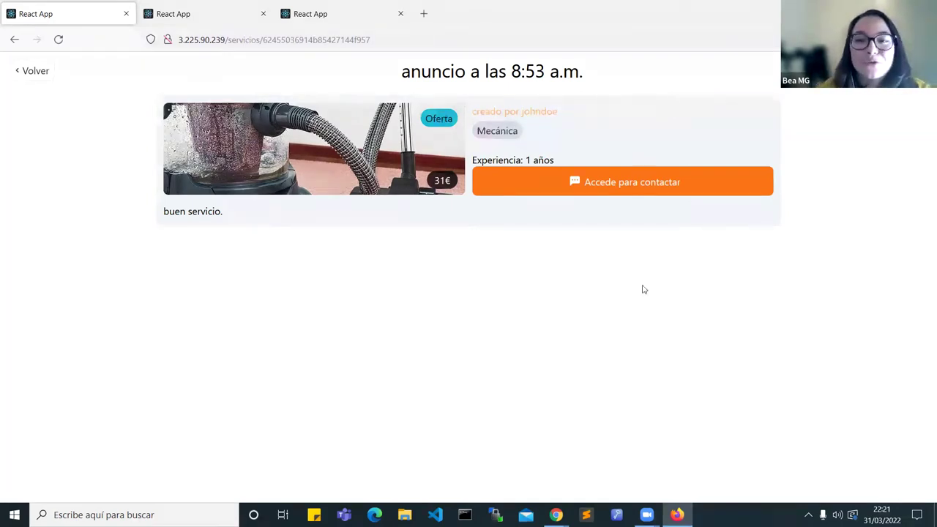
left_click(619, 185)
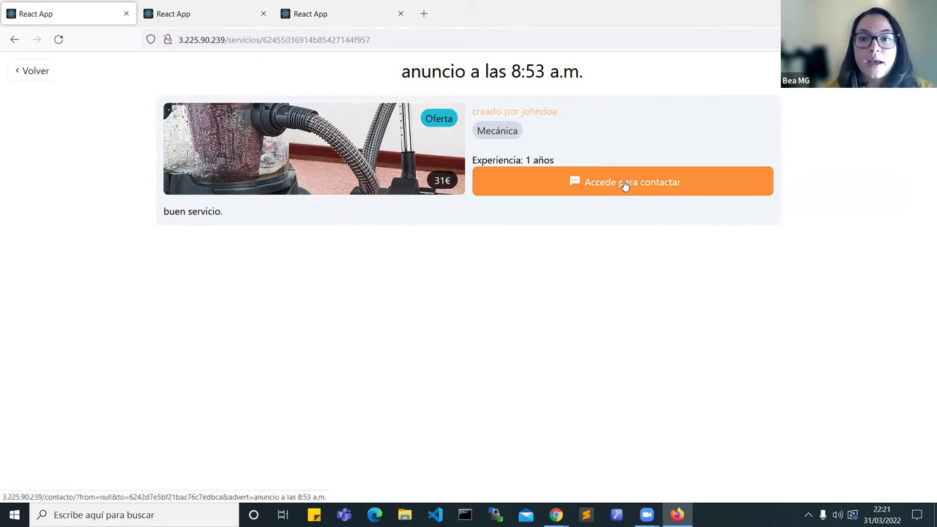
left_click(619, 184)
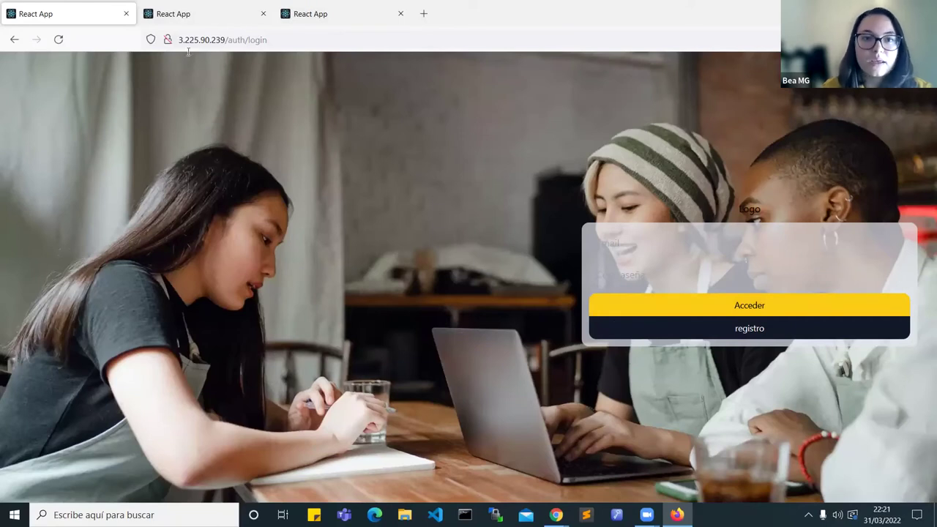
Step: Switch to account registration and enter the username
left_click(797, 334)
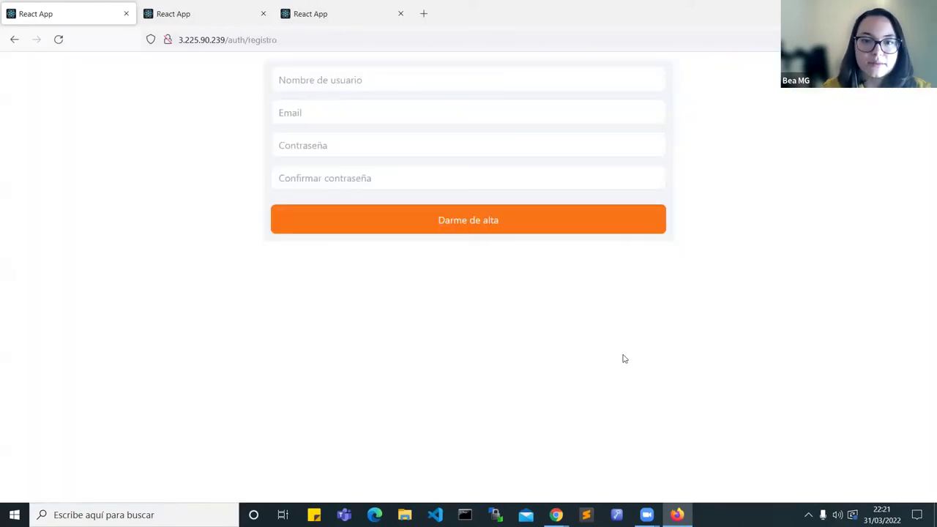
left_click(417, 88)
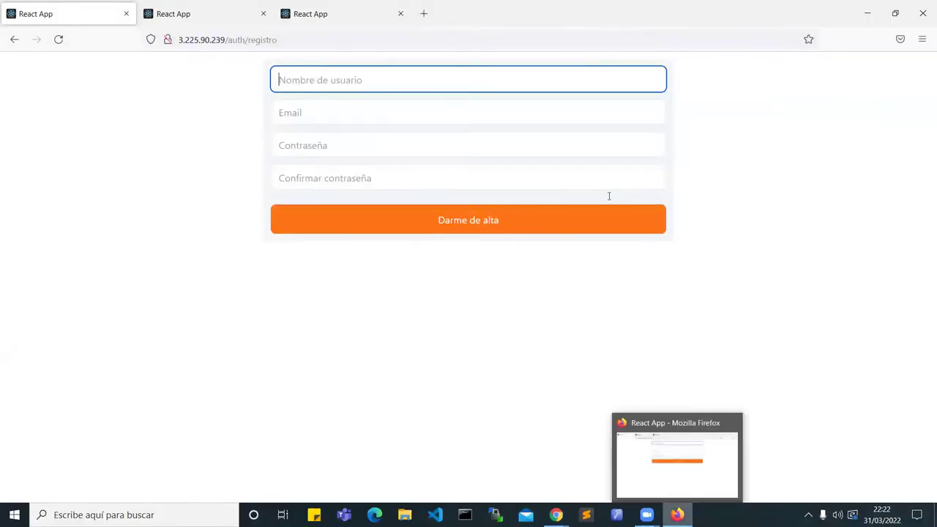
left_click(410, 70)
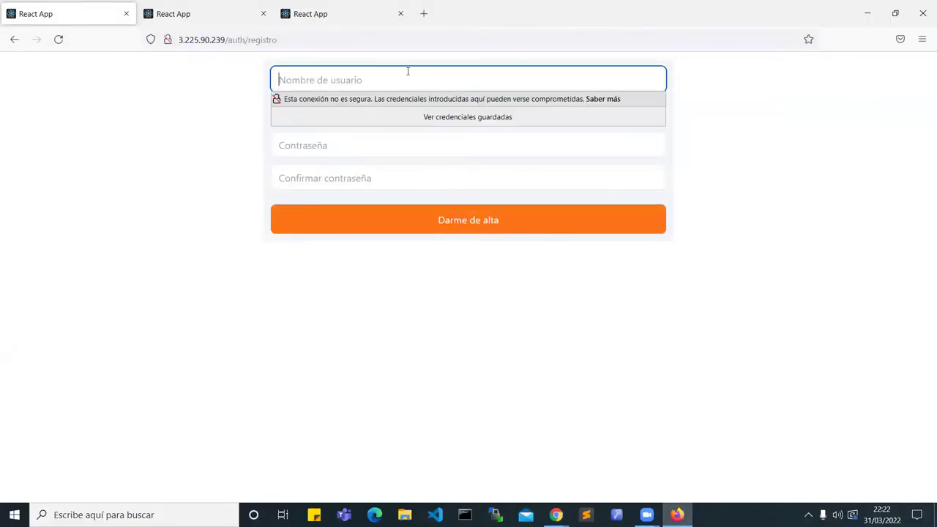
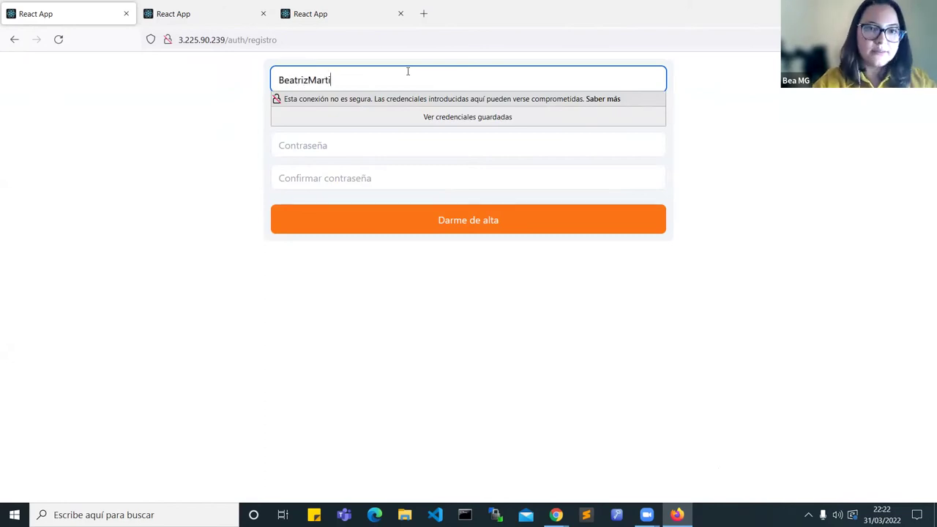
Step: Enter the user's e-mail address, correcting typing mistakes along the way
left_click(352, 102)
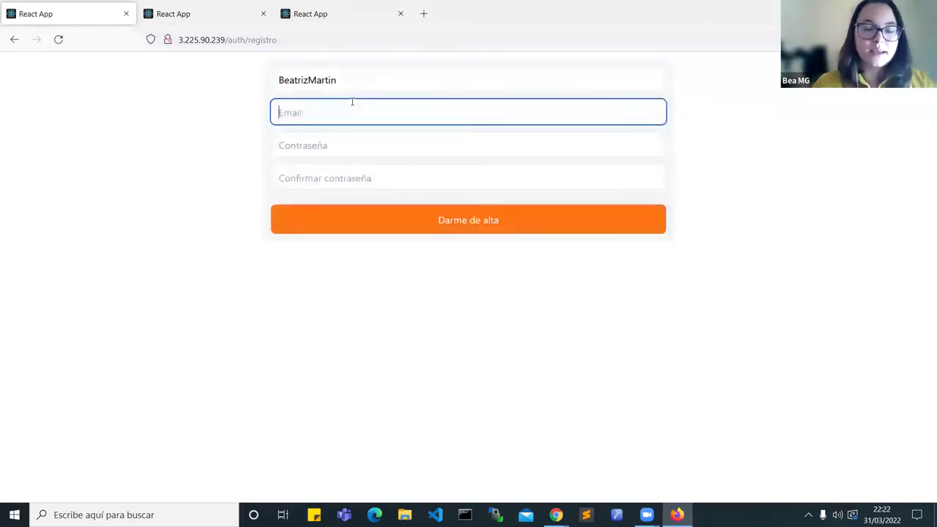
type("beatriz.mart")
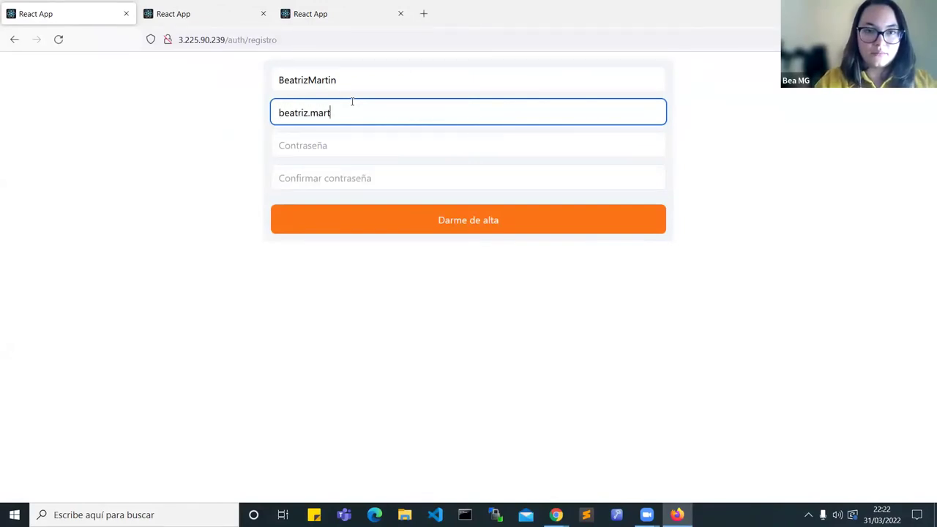
key("BackSpace")
key("BackSpace")
key("BackSpace")
key("BackSpace")
key("BackSpace")
key("BackSpace")
key("BackSpace")
key("BackSpace")
key("BackSpace")
key("BackSpace")
key("BackSpace")
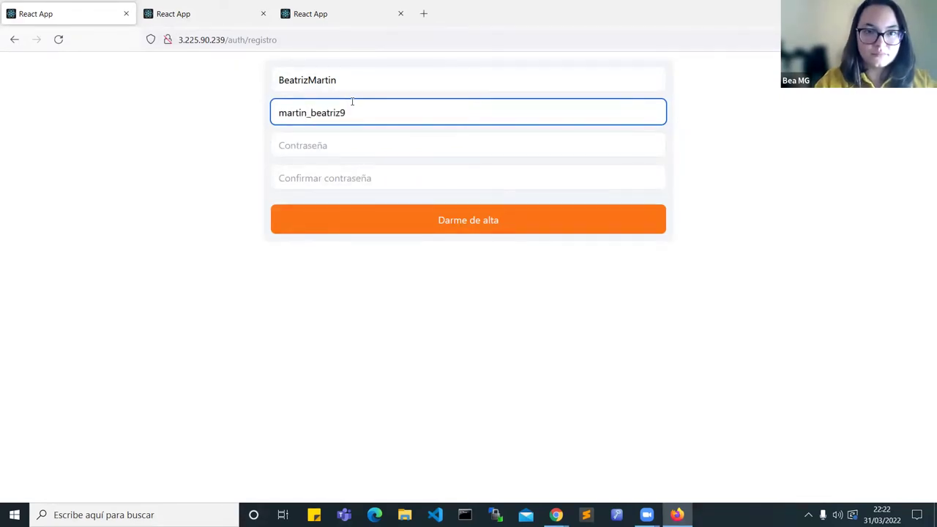
Step: Enter and confirm the same password, then create the account with 'Darme de alta'
key("Tab")
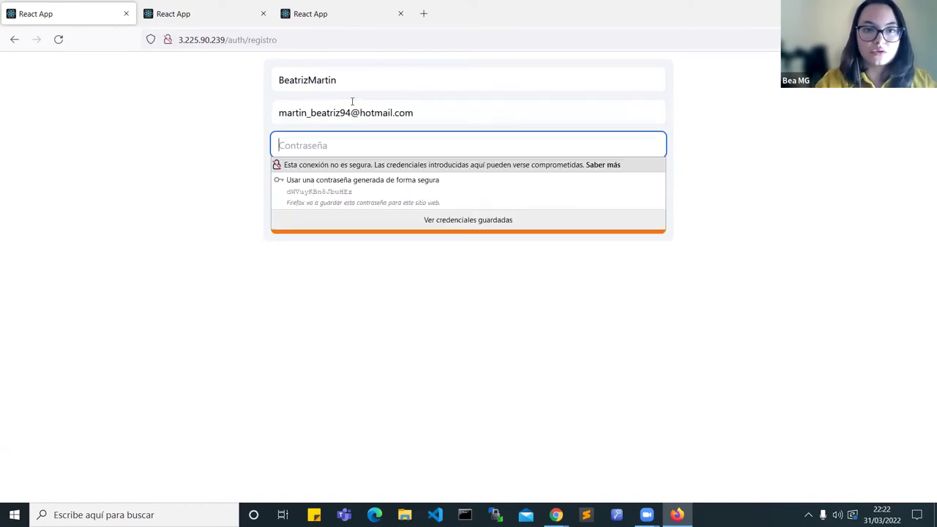
type("123456789012")
key("Tab")
type("123456789012")
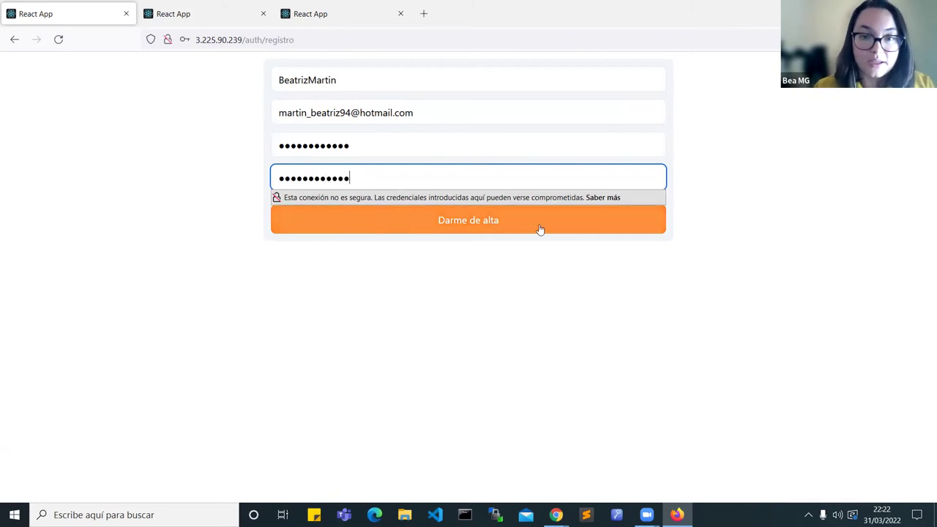
left_click(486, 226)
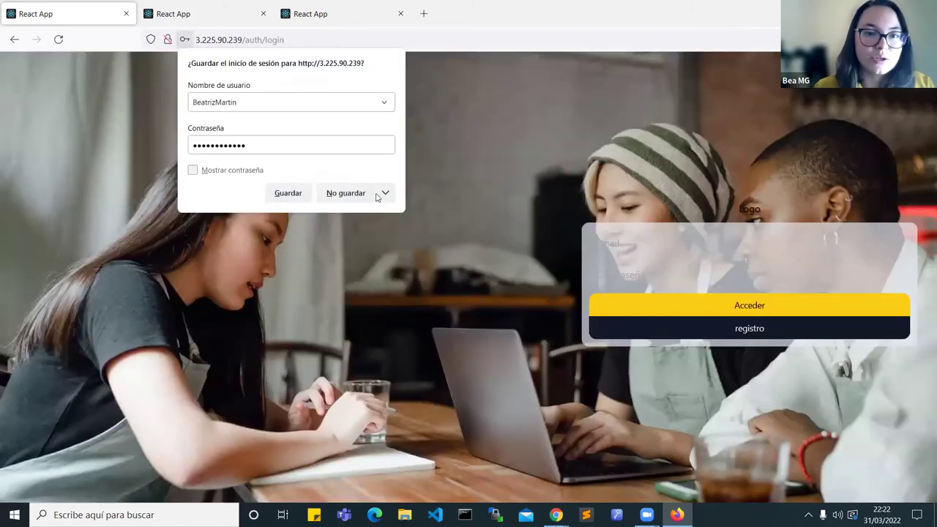
Step: Decline saving credentials and log in with the new account's e-mail and password
left_click(345, 193)
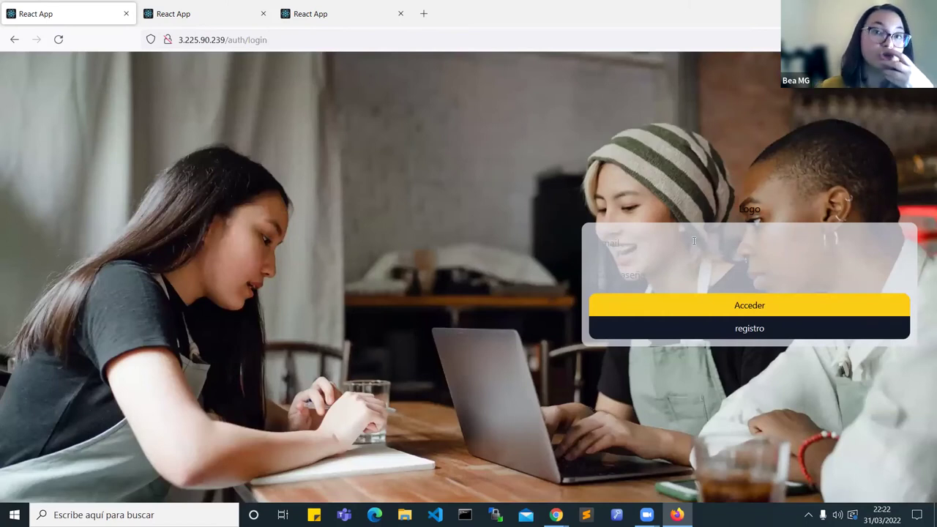
left_click(694, 241)
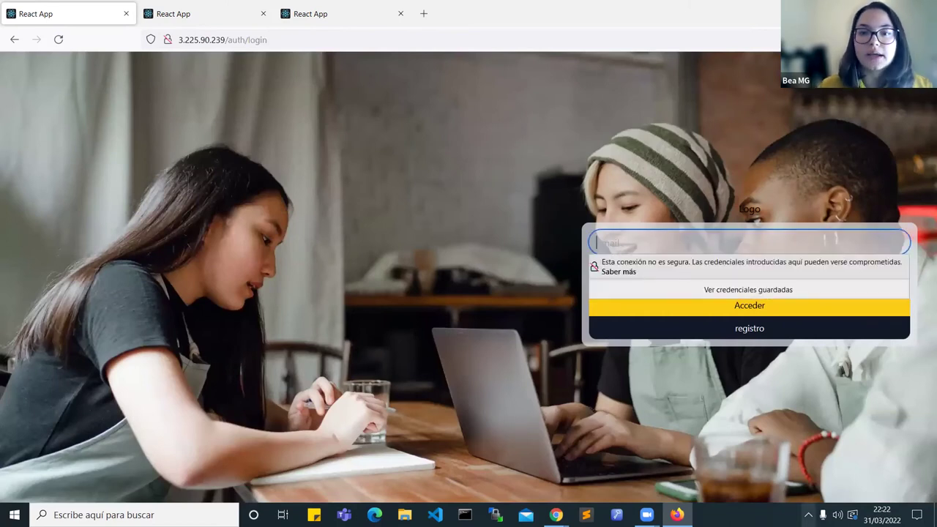
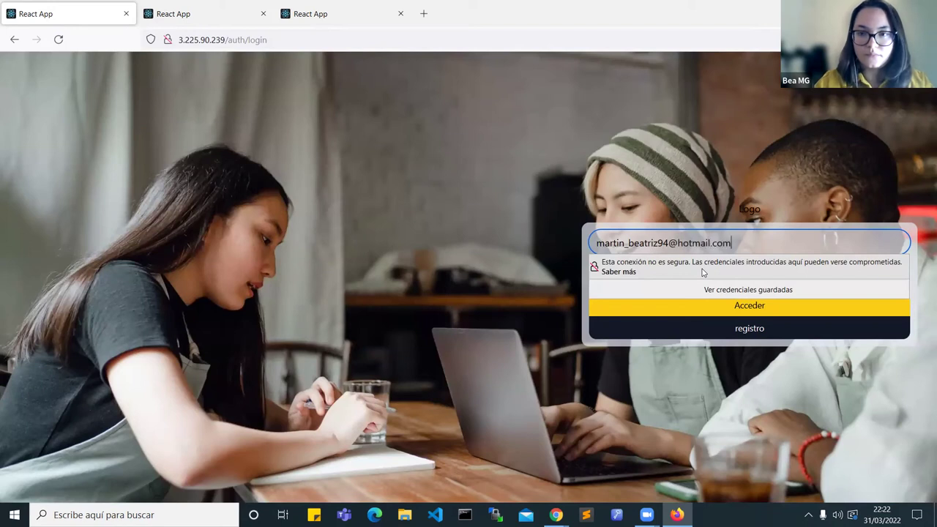
key("Tab")
type("**********")
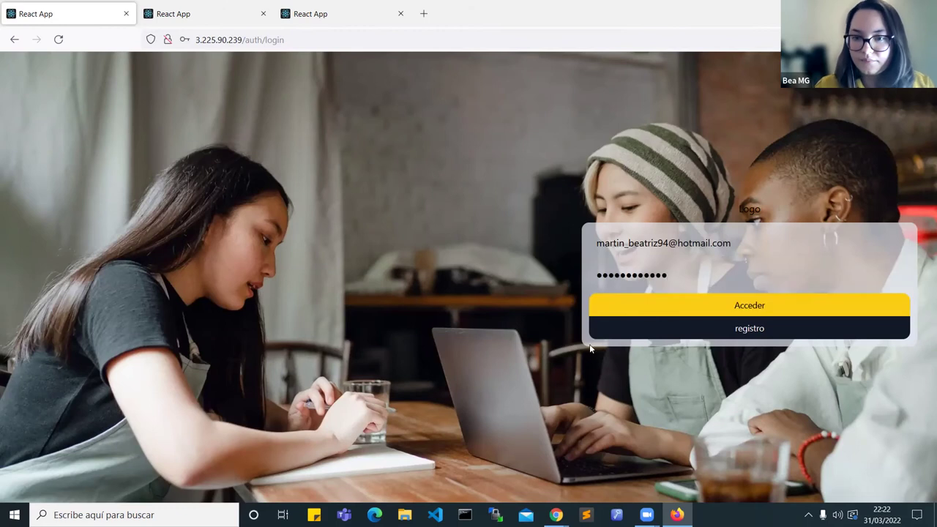
left_click(685, 300)
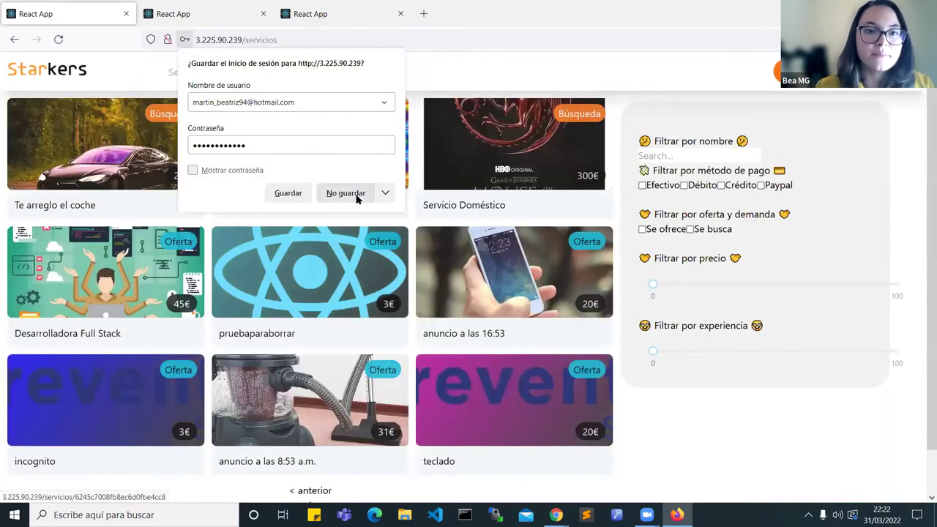
left_click(342, 193)
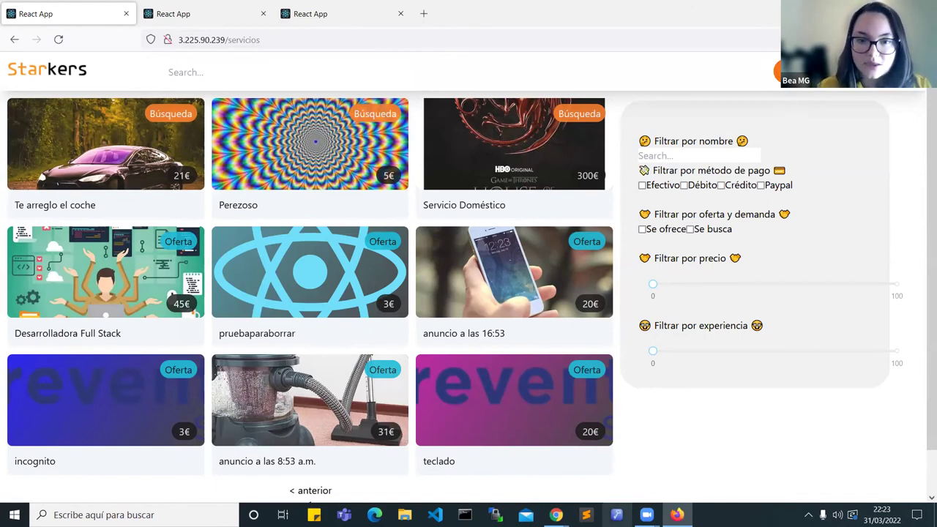
Step: Open the Desarrolladora Full Stack ad after briefly viewing pruebaparaborrar
left_click(341, 303)
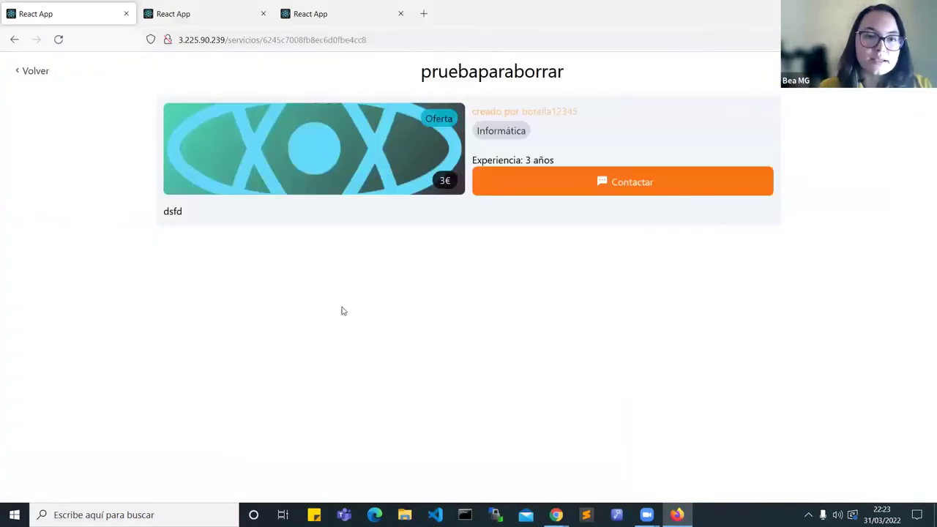
left_click(14, 39)
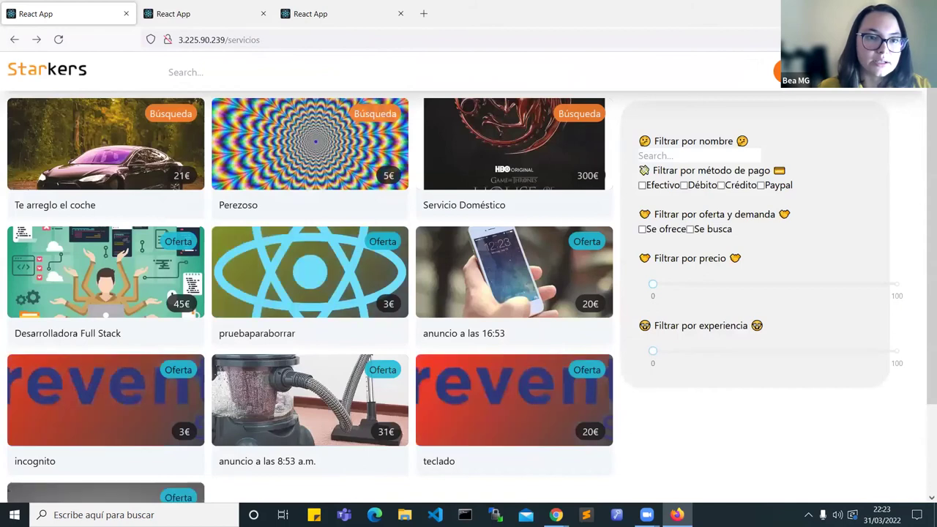
left_click(92, 269)
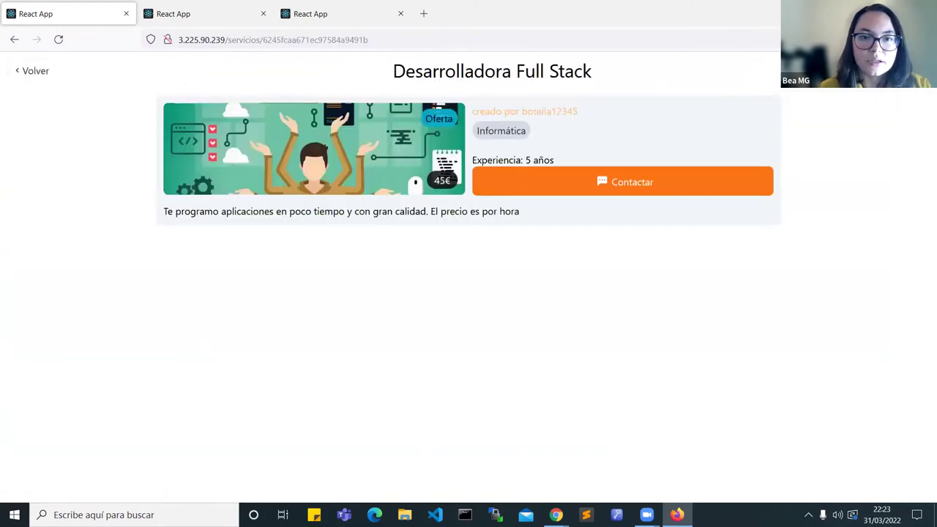
Step: Send 'hola estoy interesado en tus servicios' through Contactar and acknowledge 'Mensaje Enviado'
left_click(630, 183)
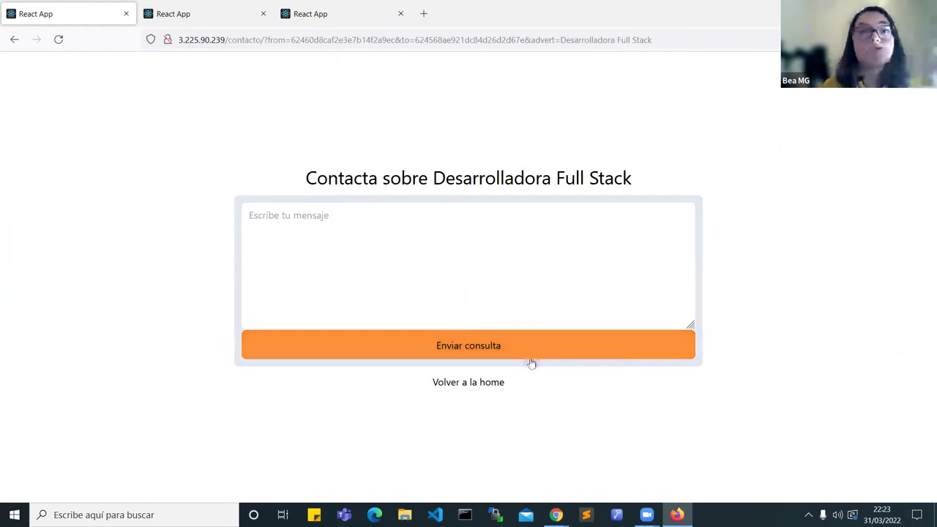
left_click(500, 274)
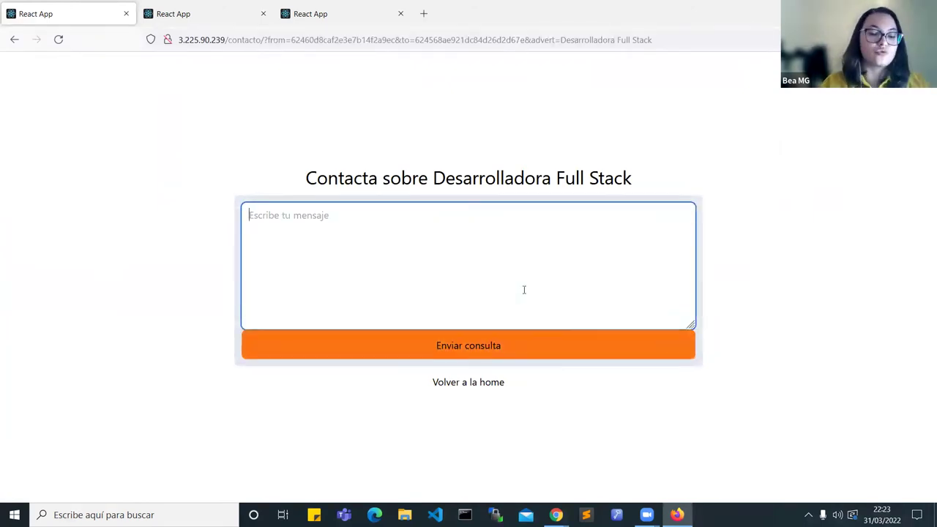
type("hola estoy interesado en tus servicios")
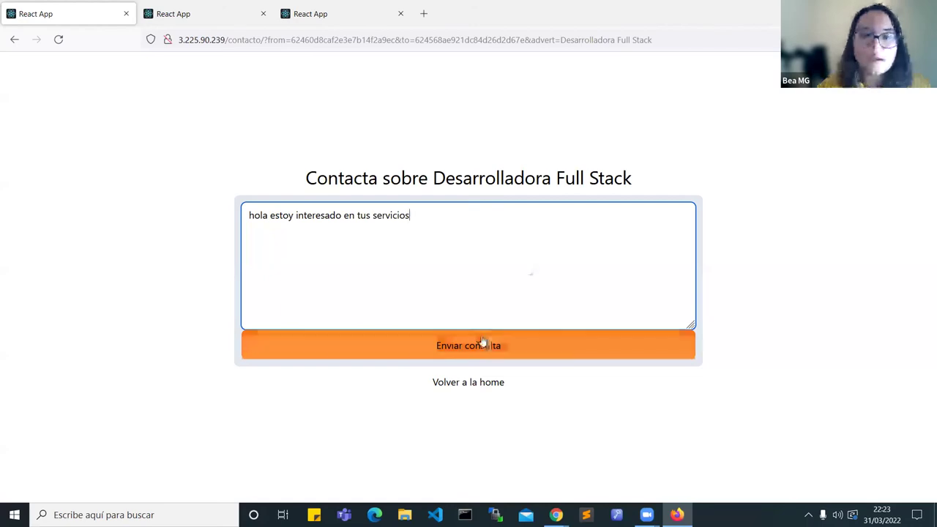
left_click(477, 344)
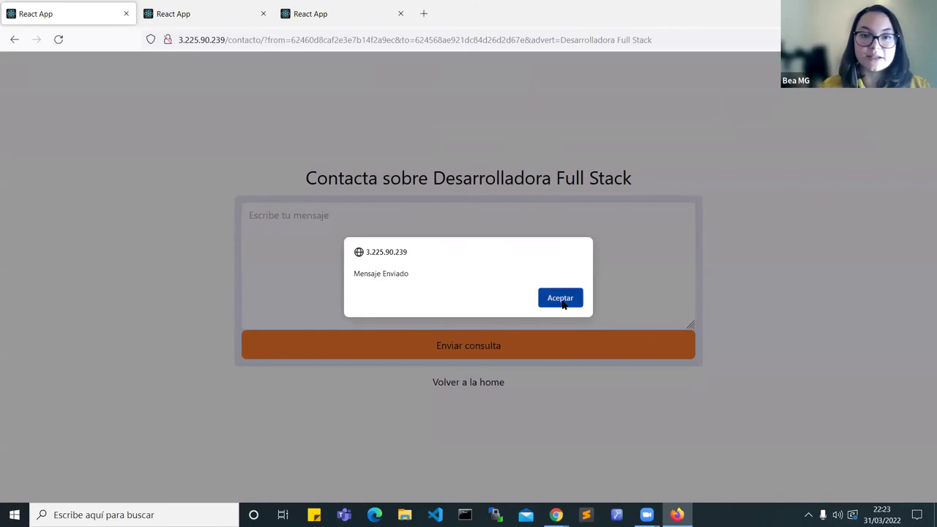
left_click(564, 306)
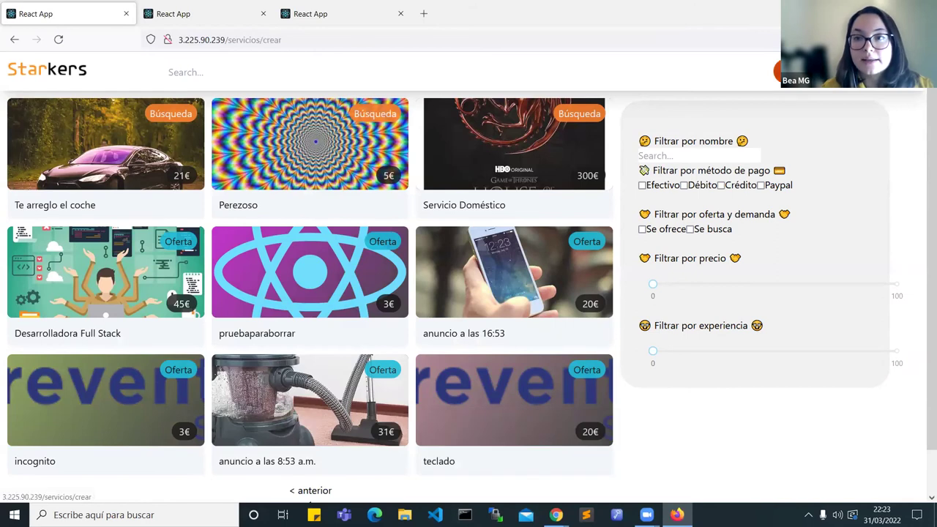
Step: Start a Busco ad 'Arreglos de ropa' describing a trouser hem needing repair
left_click(777, 71)
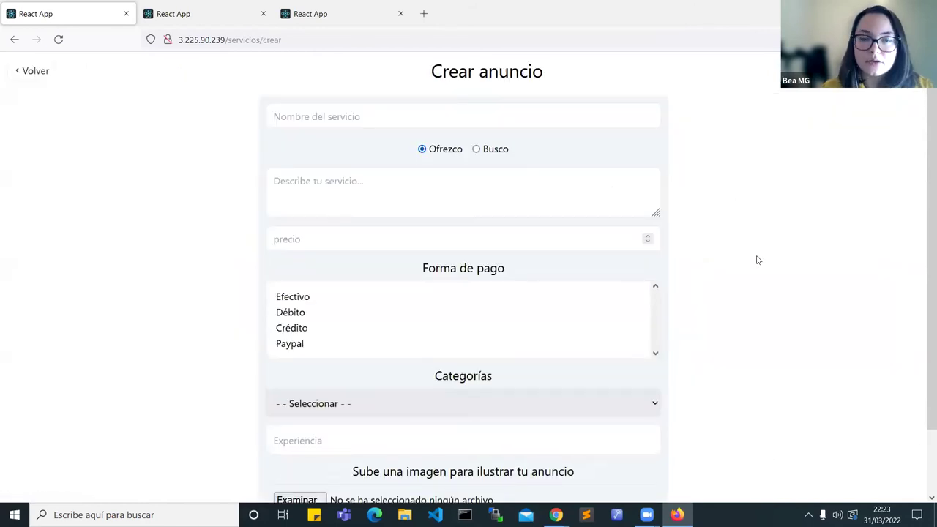
left_click(472, 118)
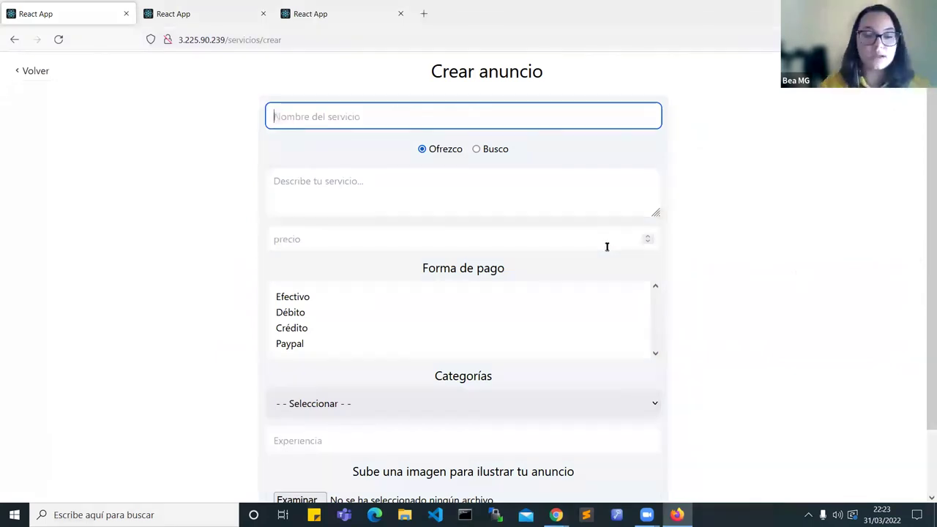
type("Arreglos de roà")
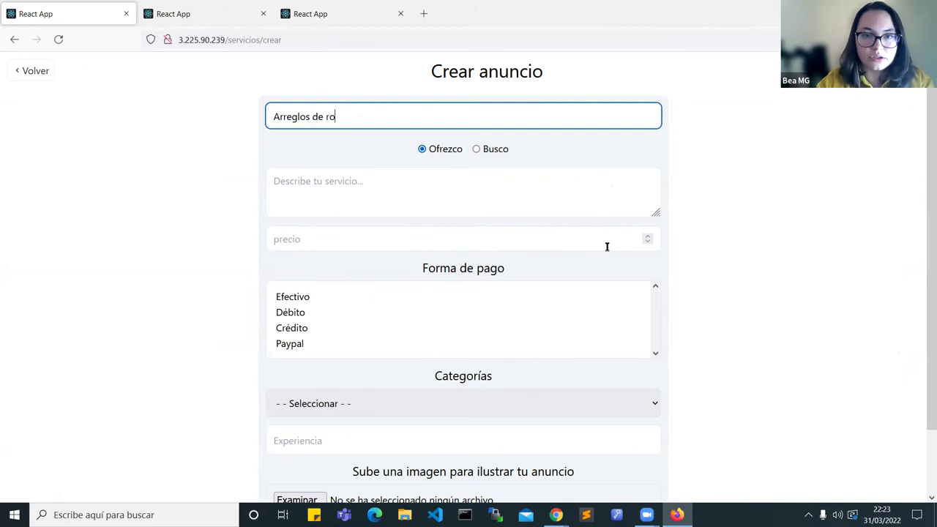
left_click(483, 152)
left_click(508, 176)
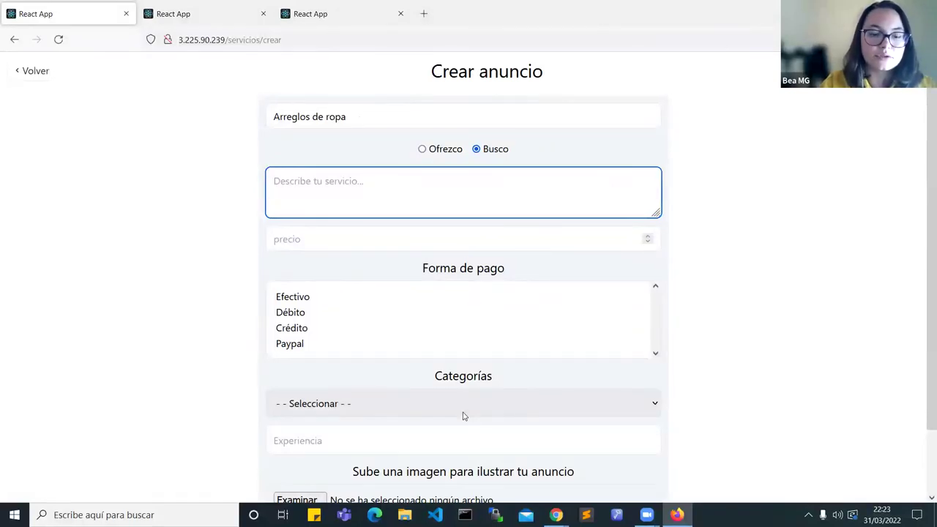
type("Tengo un baj")
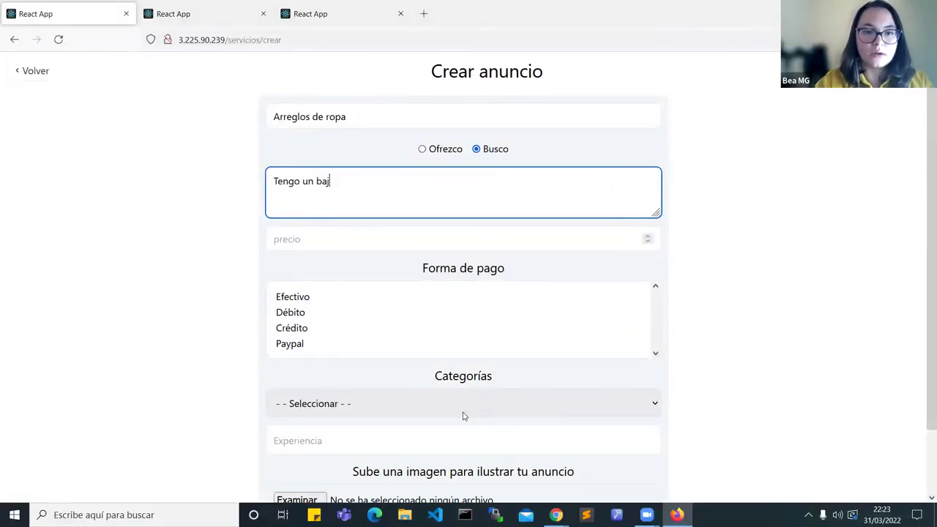
type("o de unos pantalones que necesitan")
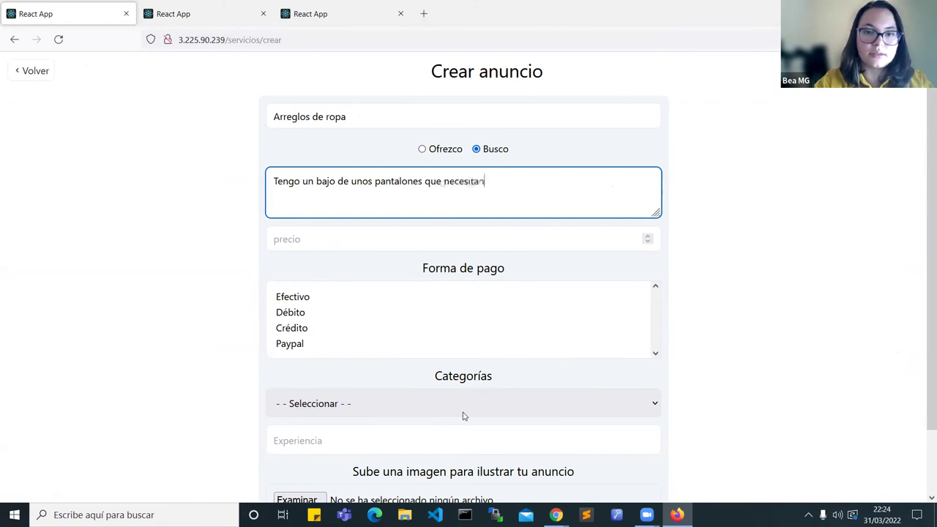
type(" arreglarse")
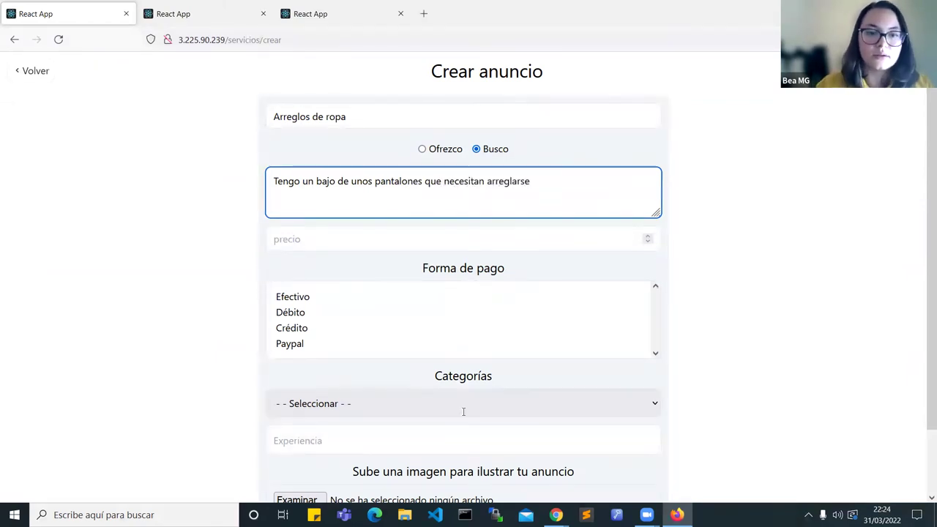
Step: Set the payment method to Débito after trying Crédito and Paypal
left_click(304, 315)
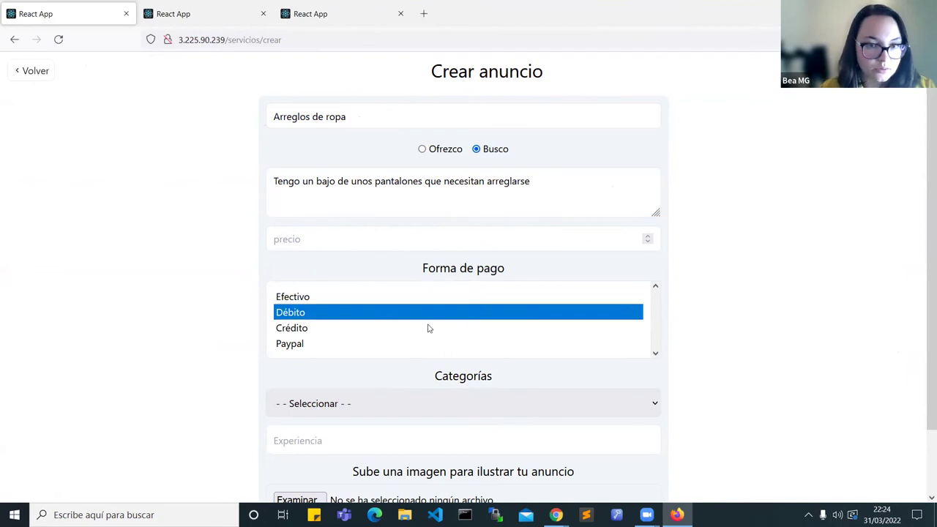
left_click(297, 328)
left_click(295, 345)
scroll(295, 315, "down", 2)
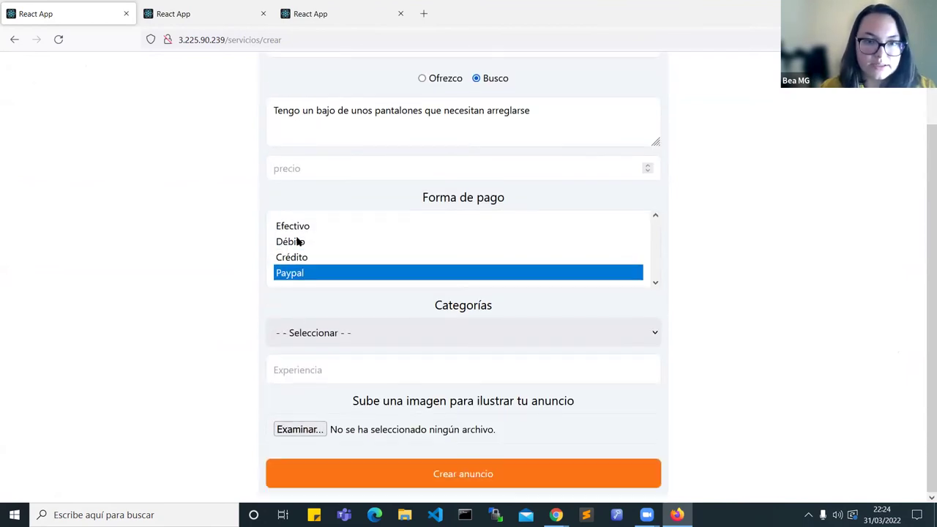
left_click(297, 241)
Step: Set the category to Otros and the experience to 5
left_click(442, 324)
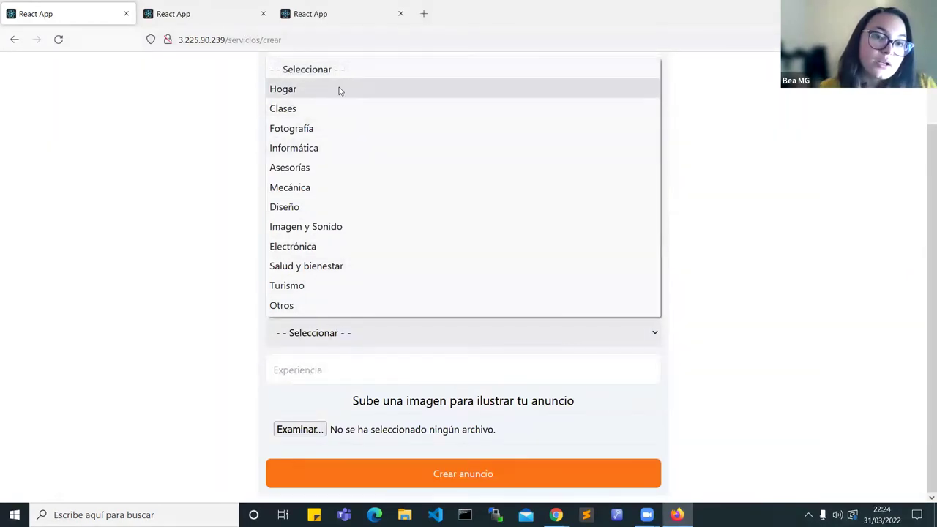
left_click(296, 305)
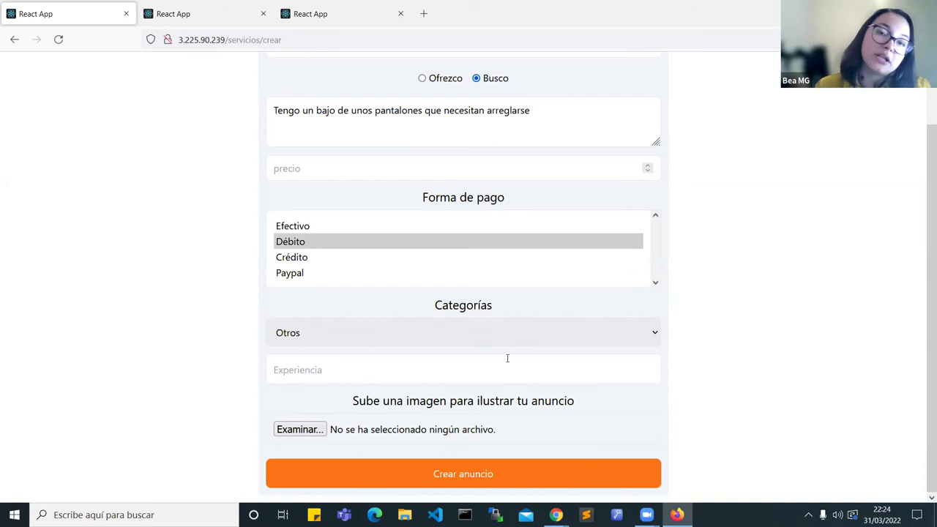
left_click(448, 336)
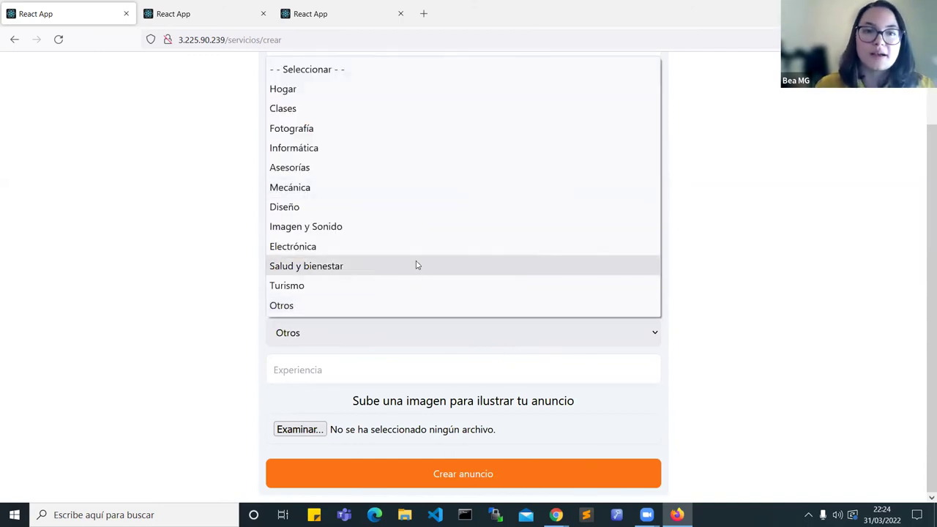
left_click(395, 362)
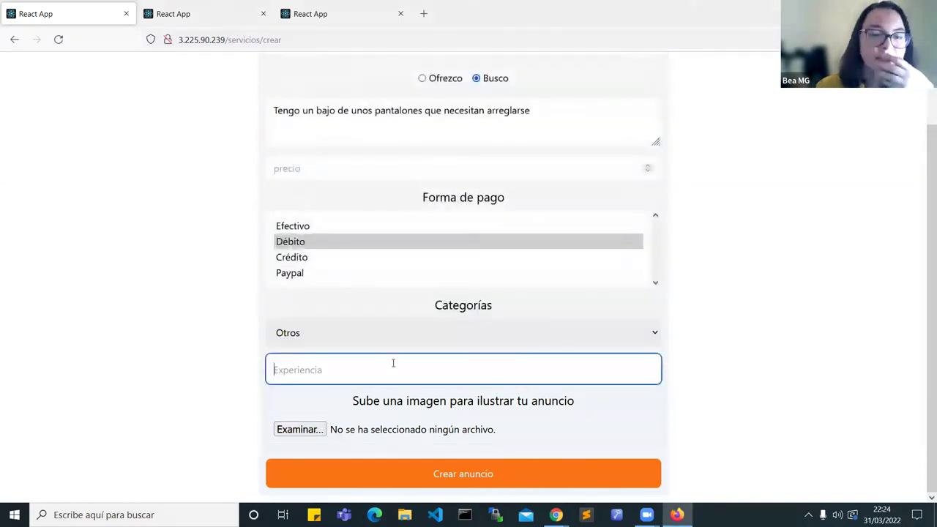
scroll(484, 381, "up", 2)
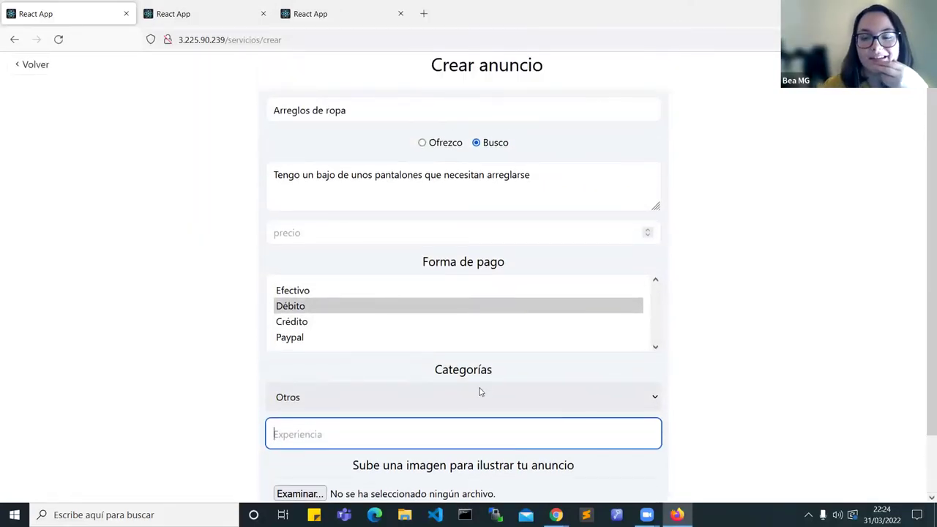
scroll(481, 370, "down", 2)
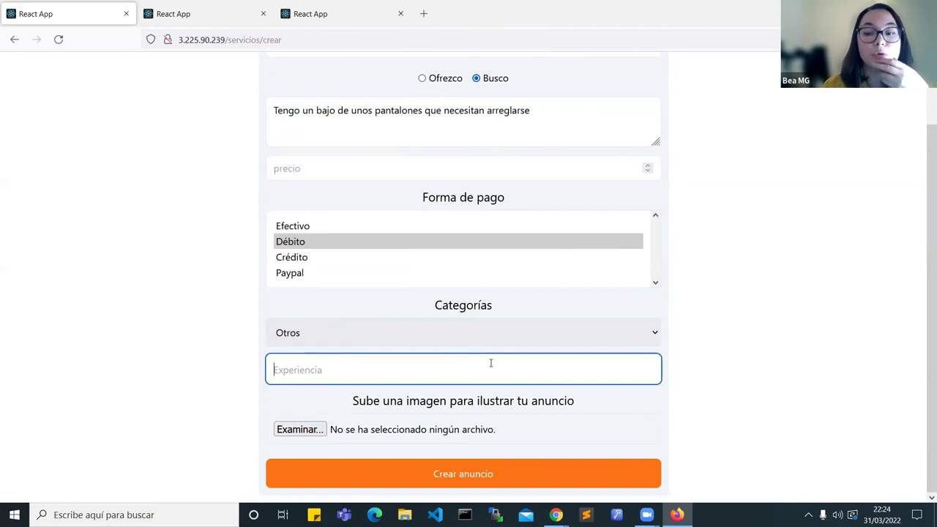
type("5")
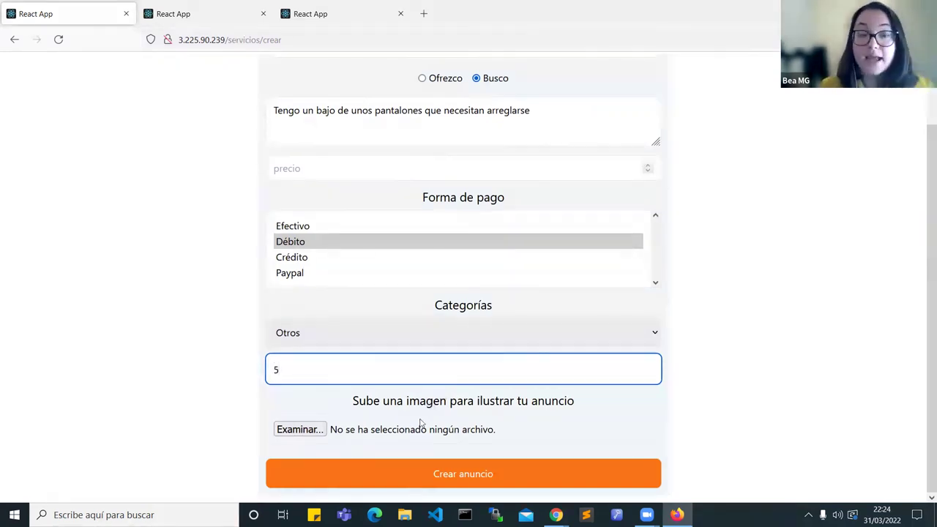
Step: Attach 30454.png from Descargas as the ad image
left_click(306, 430)
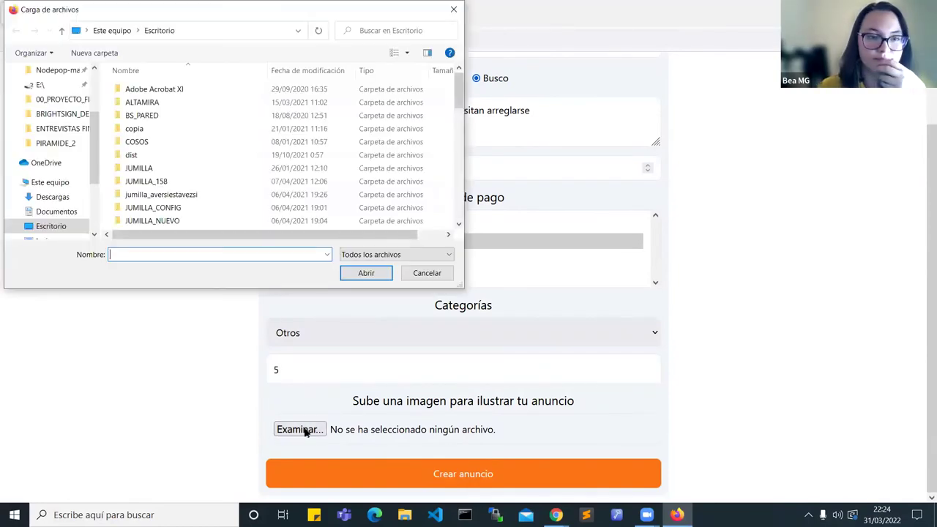
scroll(73, 139, "down", 2)
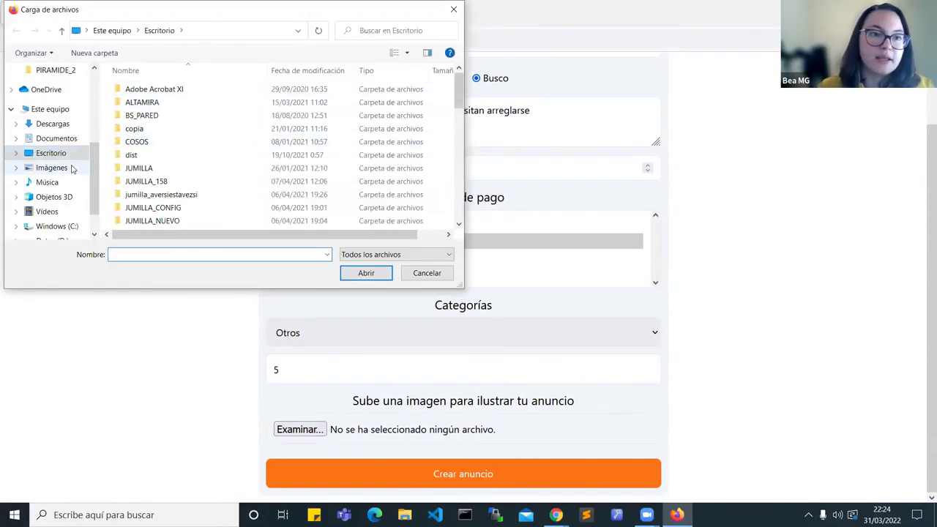
left_click(52, 124)
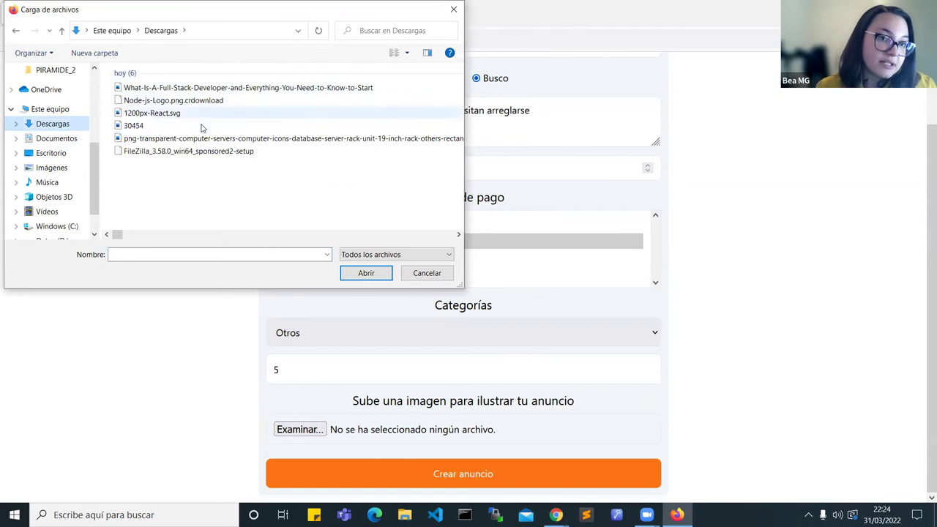
left_click(138, 126)
double_click(137, 127)
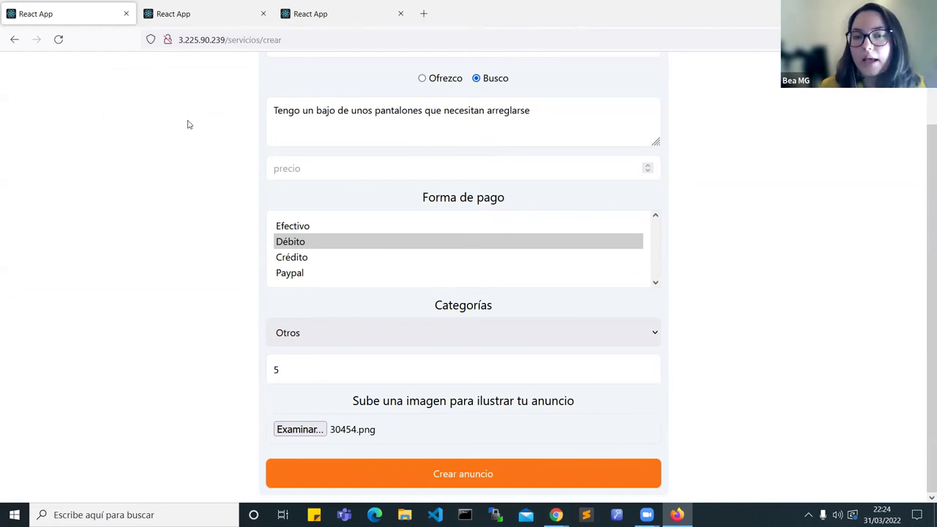
Step: Enter a price of 20 and submit with Crear anuncio
scroll(205, 157, "up", 2)
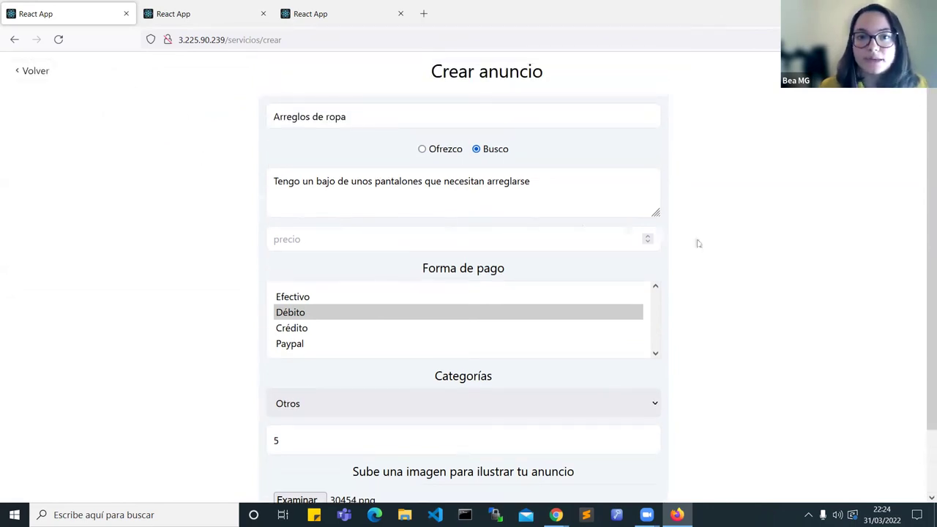
scroll(639, 209, "down", 1)
left_click(331, 169)
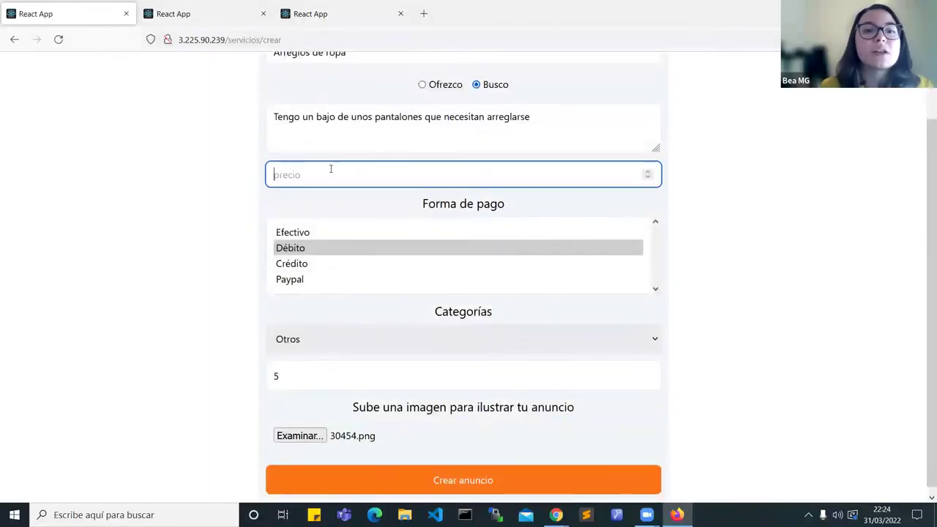
type("20")
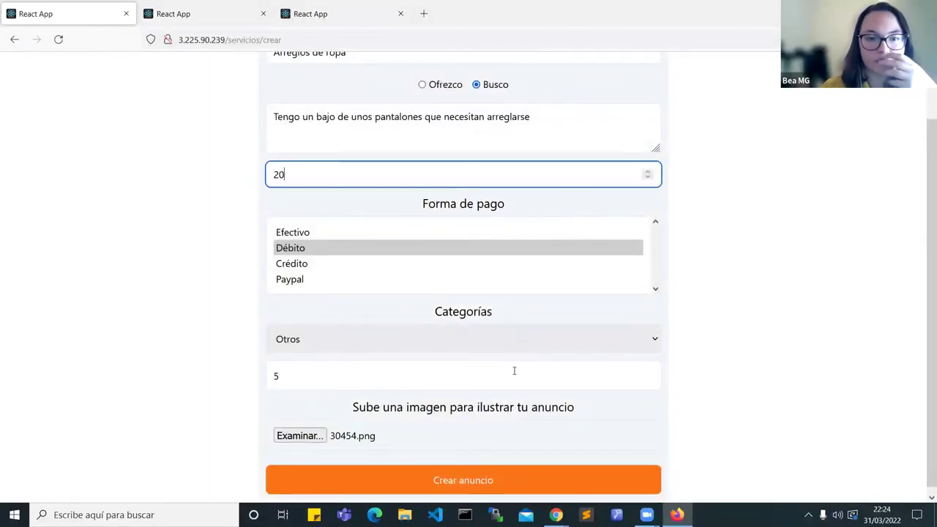
scroll(514, 370, "down", 1)
left_click(467, 480)
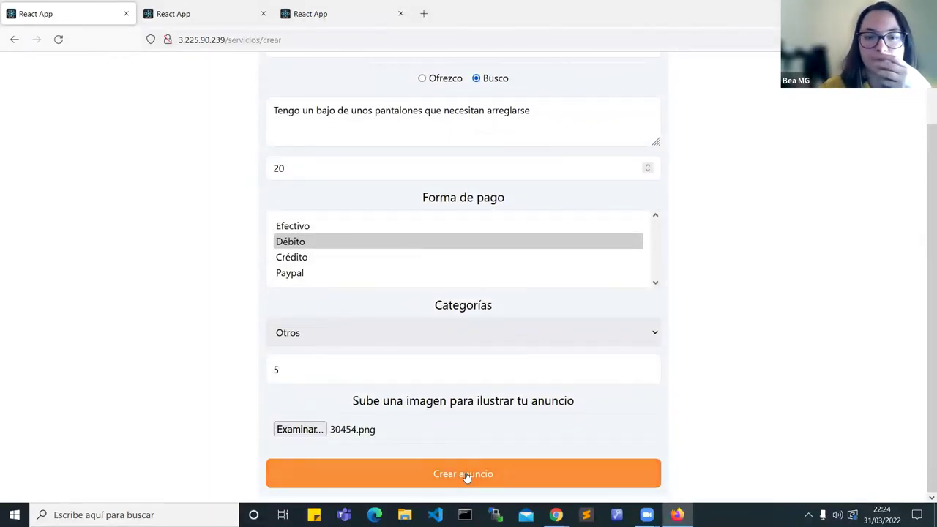